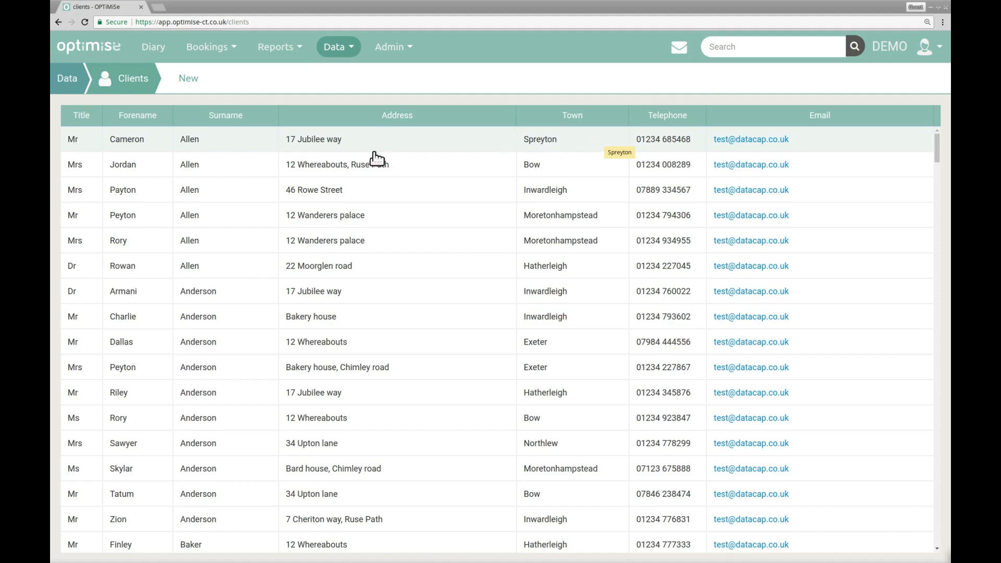
- Sort the clients by surname in descending order and start a blank new client record
left_click(256, 119)
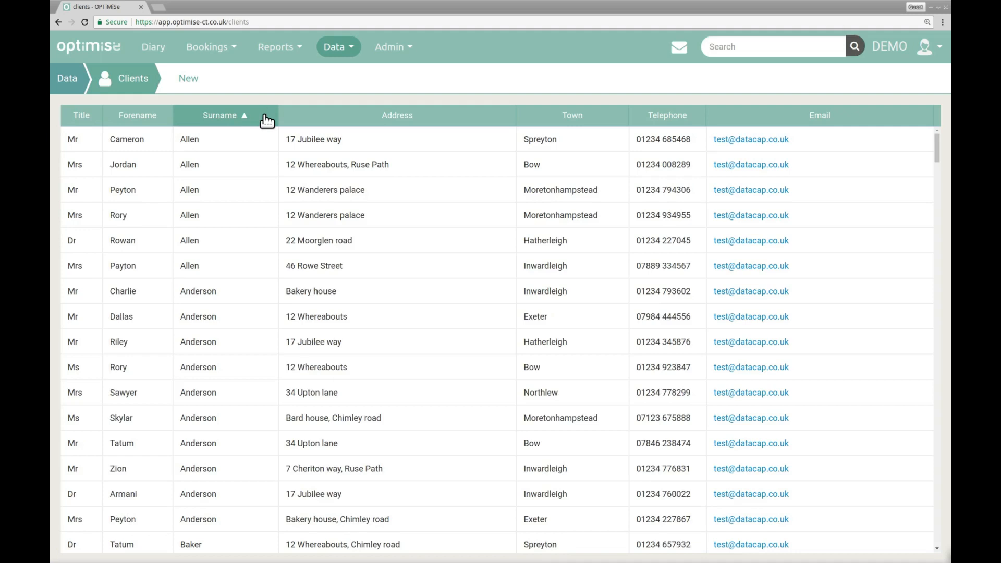
left_click(266, 120)
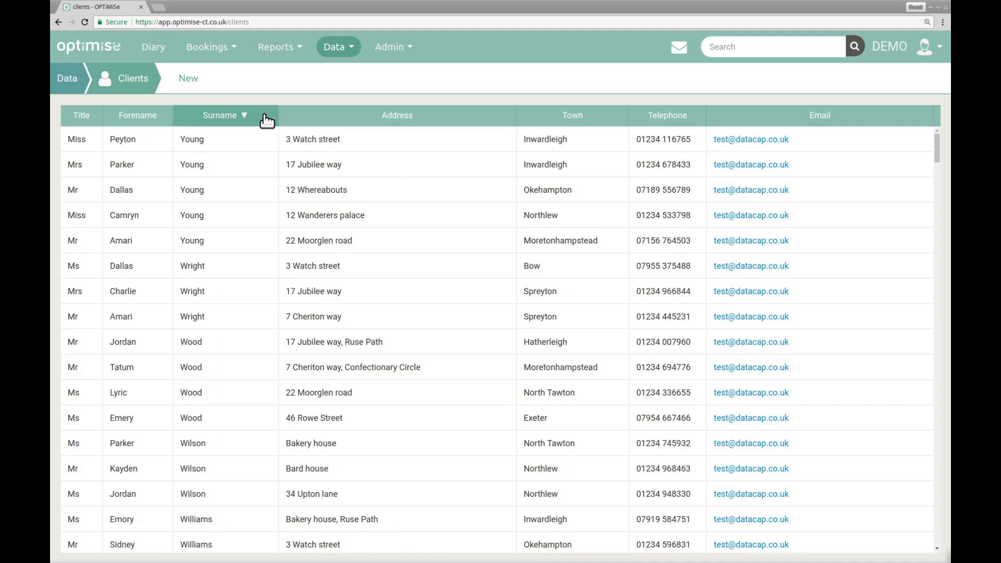
left_click(198, 83)
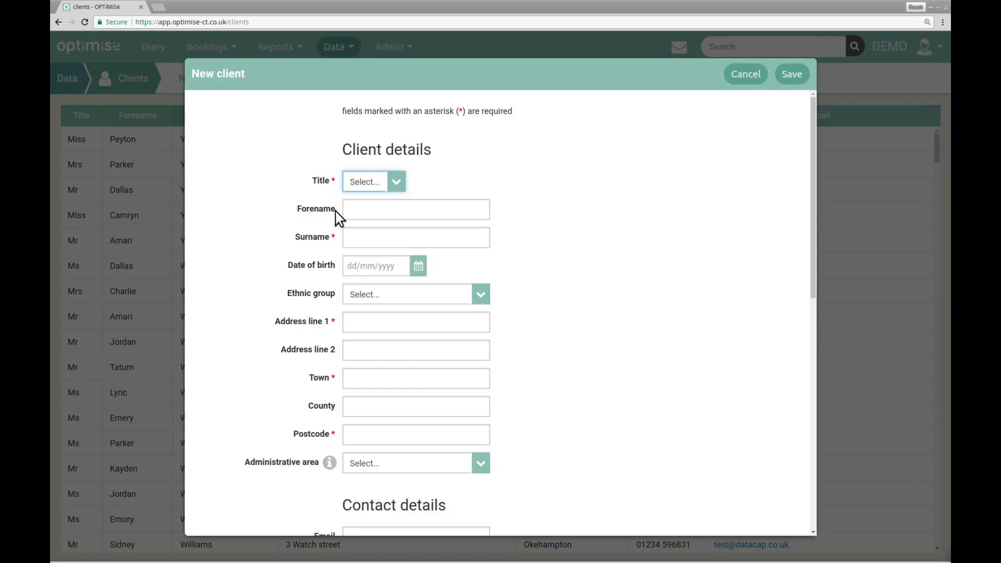
mouse_move(332, 457)
left_click(396, 182)
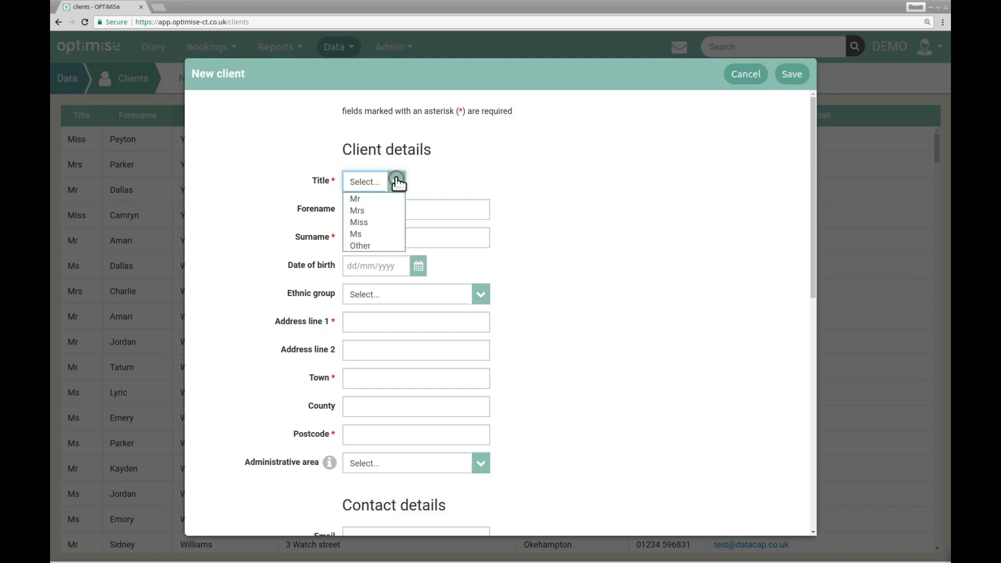
- Set the client's title to Mr and the administrative area to Middle Morton
left_click(388, 246)
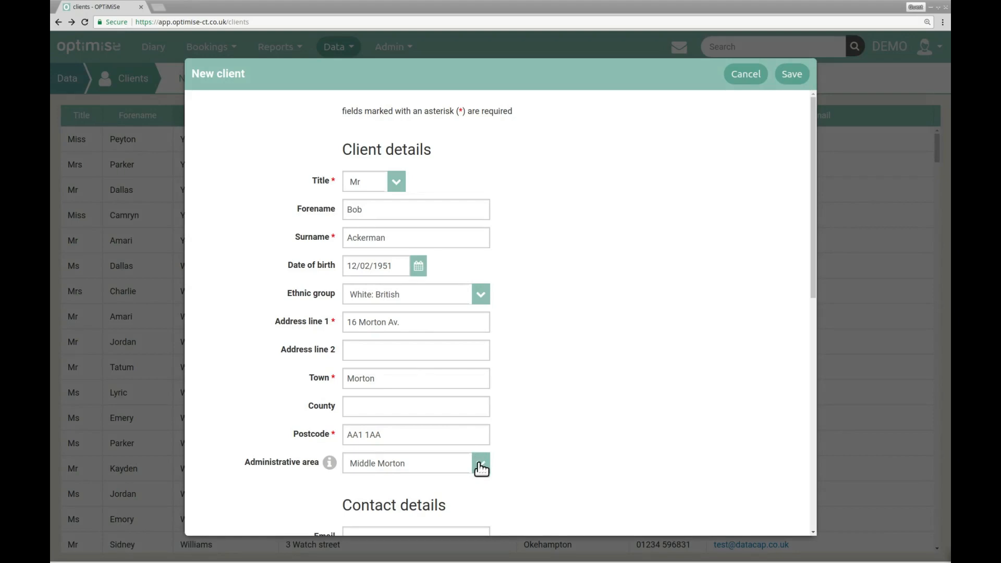
left_click(480, 465)
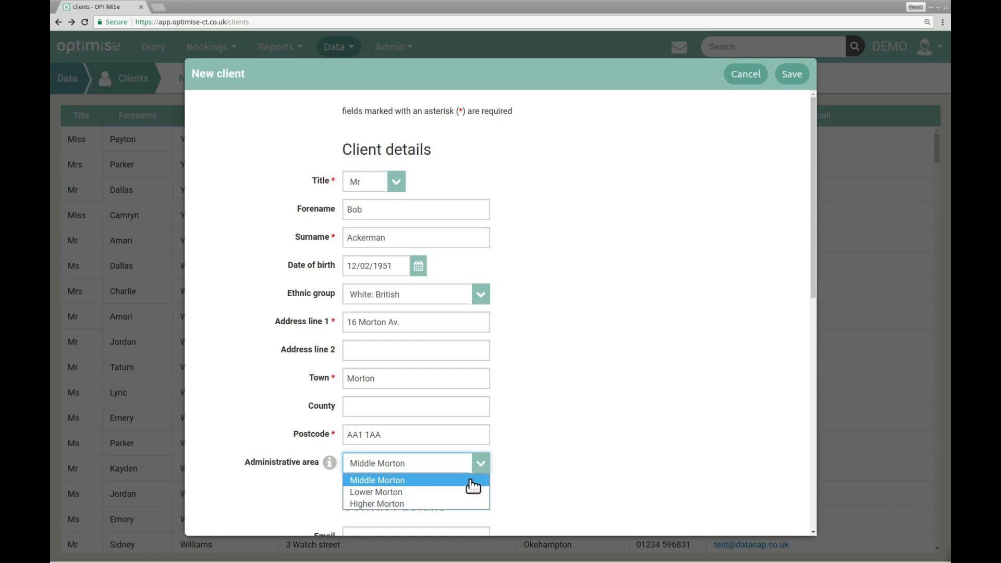
left_click(472, 480)
left_click_drag(813, 216, 798, 396)
left_click(528, 234)
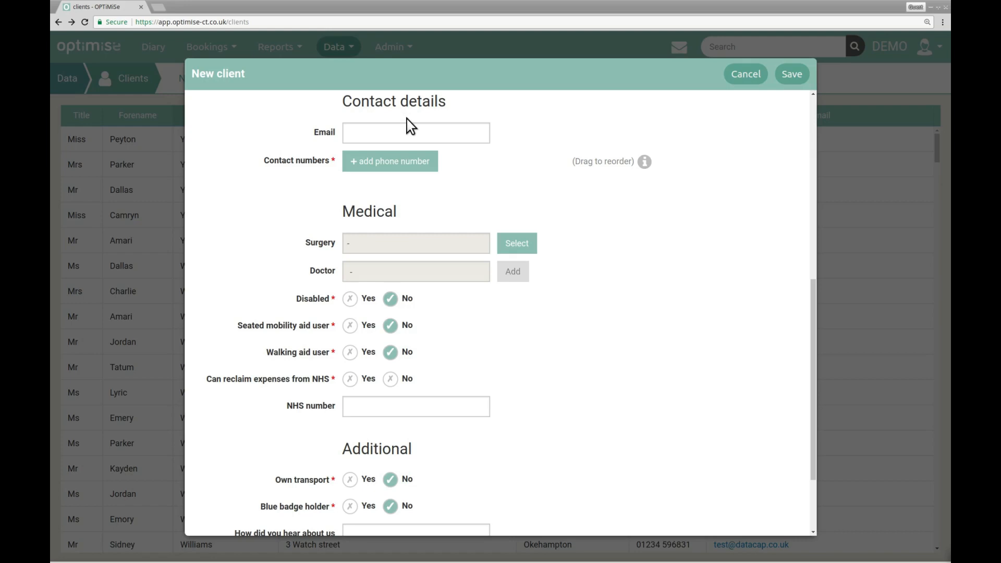
- Add the client's home phone number with the description Home
left_click(392, 168)
left_click(390, 189)
type("01234 567890")
left_click(468, 196)
type("Home")
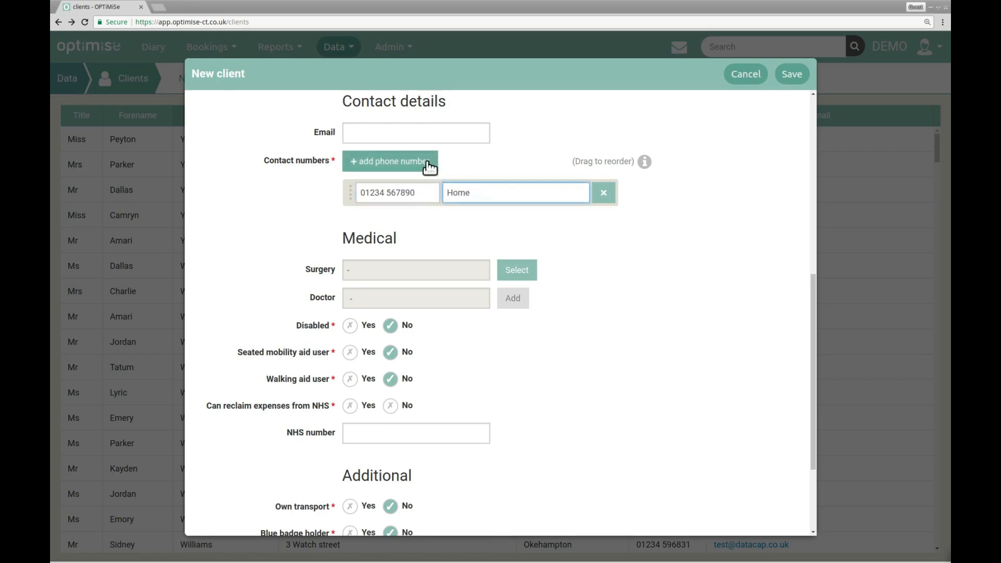
- Add the mobile number described as Mobile and move it above the Home number
left_click(430, 168)
left_click(421, 214)
type("07123 456789")
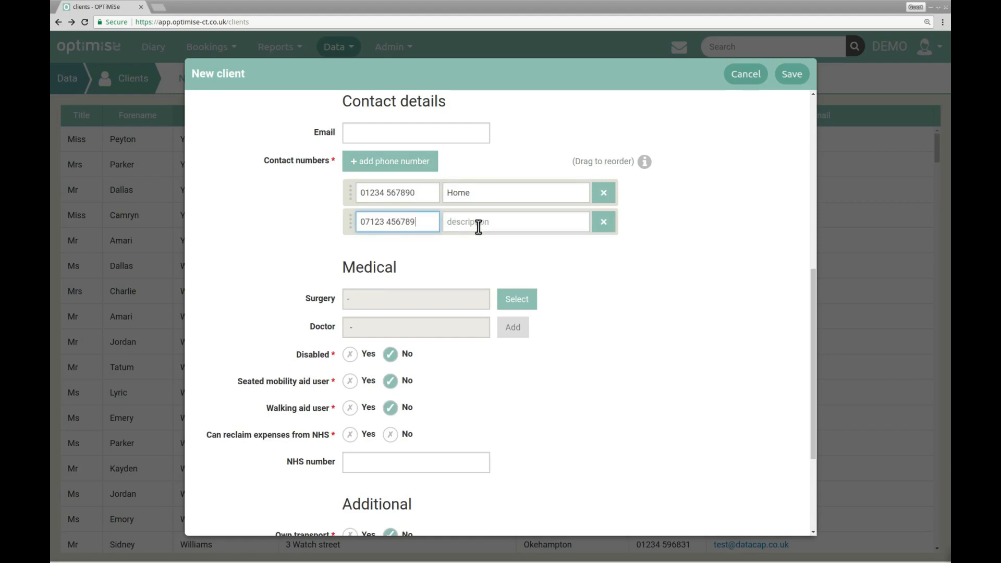
left_click(483, 222)
type("Mobile")
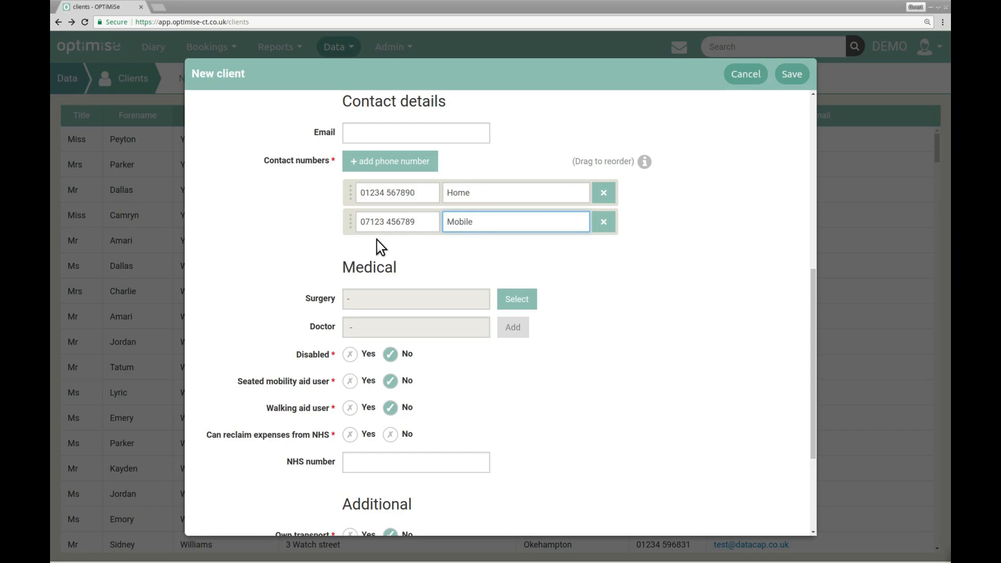
left_click_drag(350, 222, 351, 188)
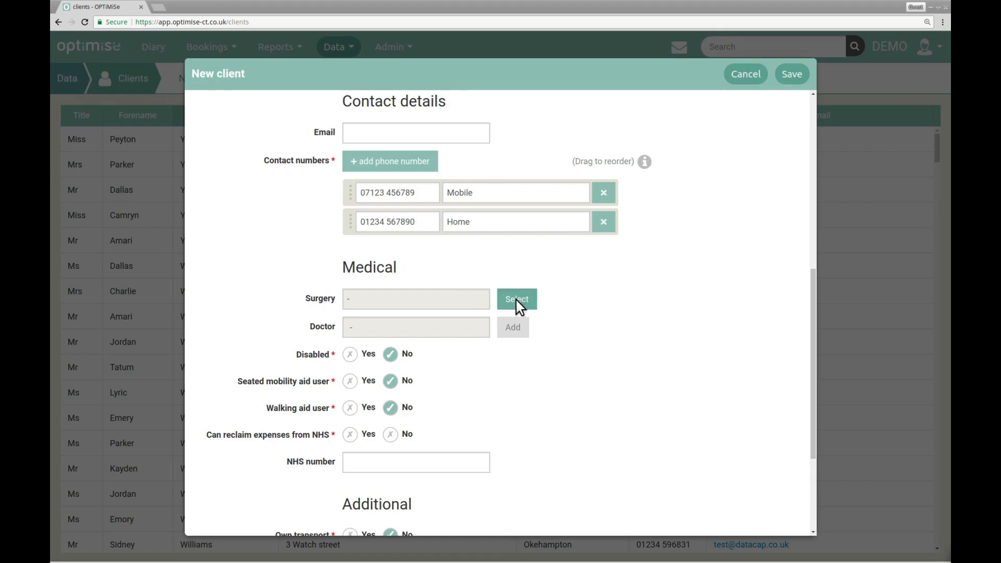
- Assign surgery Old House and its first listed doctor, and mark the client as disabled
left_click(518, 302)
left_click(453, 189)
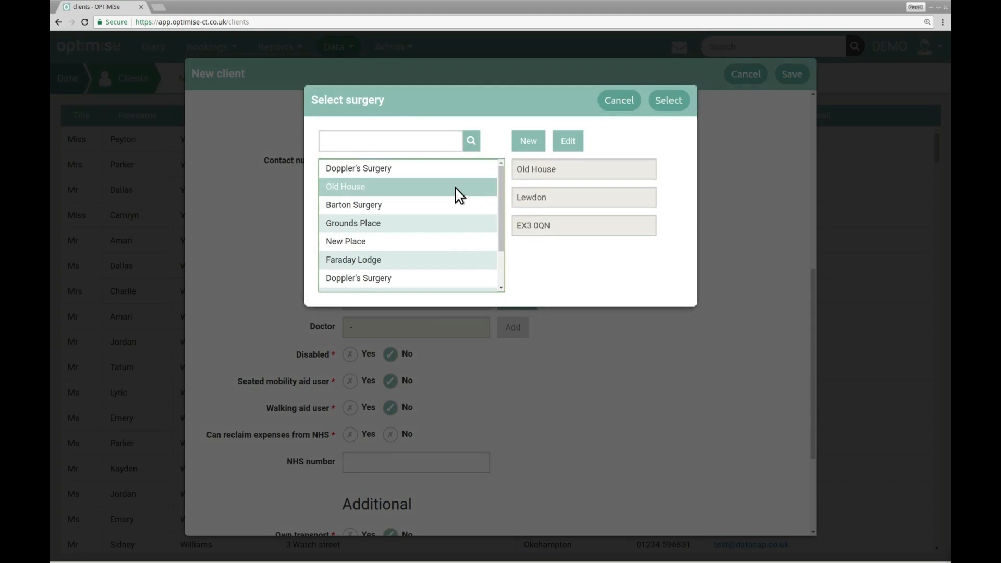
left_click(658, 99)
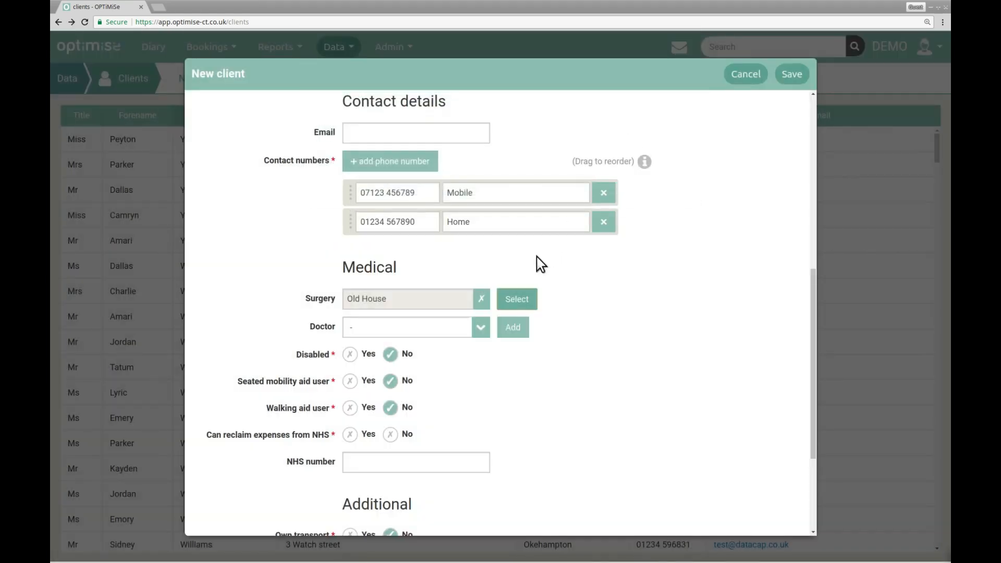
left_click(481, 328)
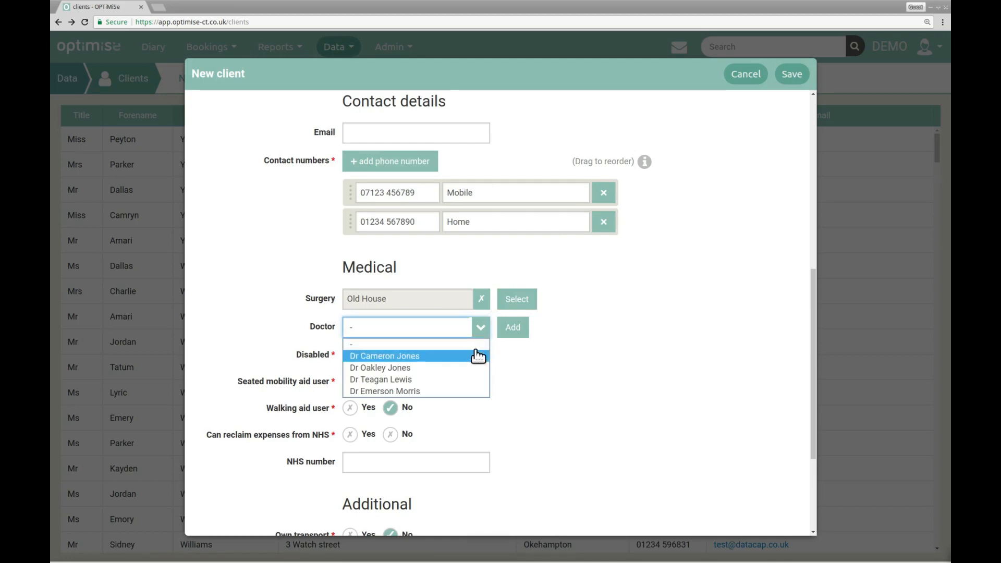
left_click(473, 354)
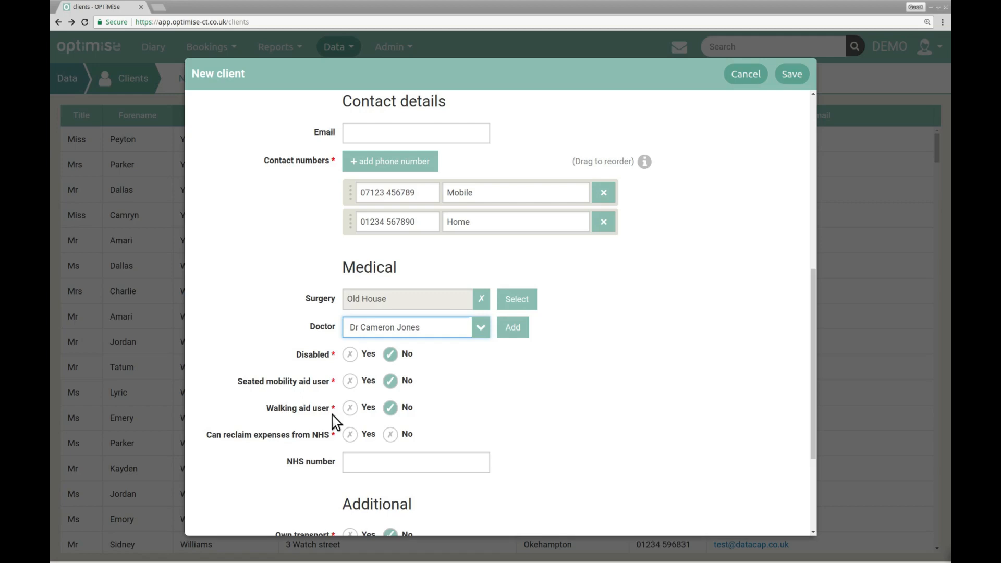
left_click(351, 355)
- Record a Leg disability and crutches as the client's walking aid
left_click(359, 377)
type("Leg")
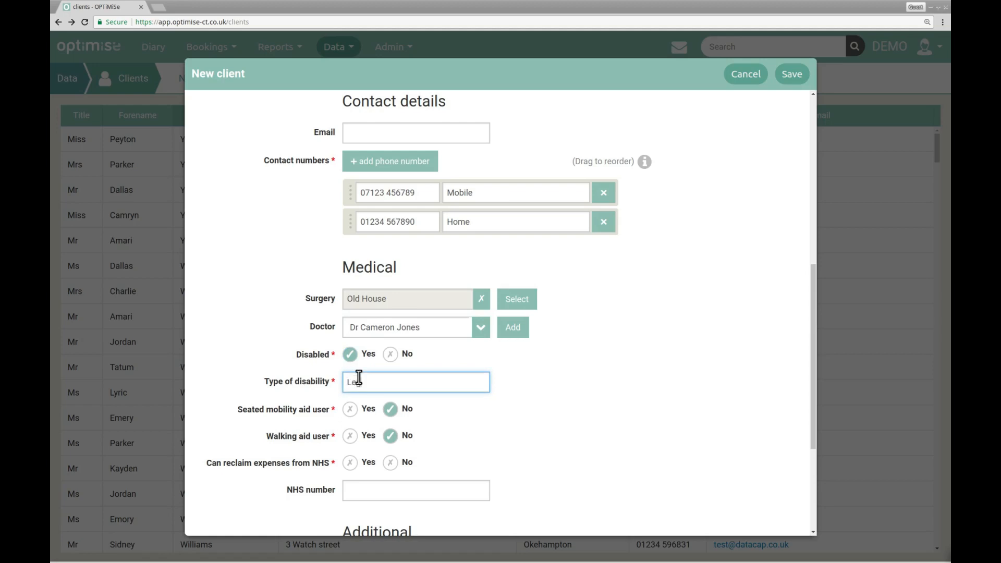
left_click(350, 436)
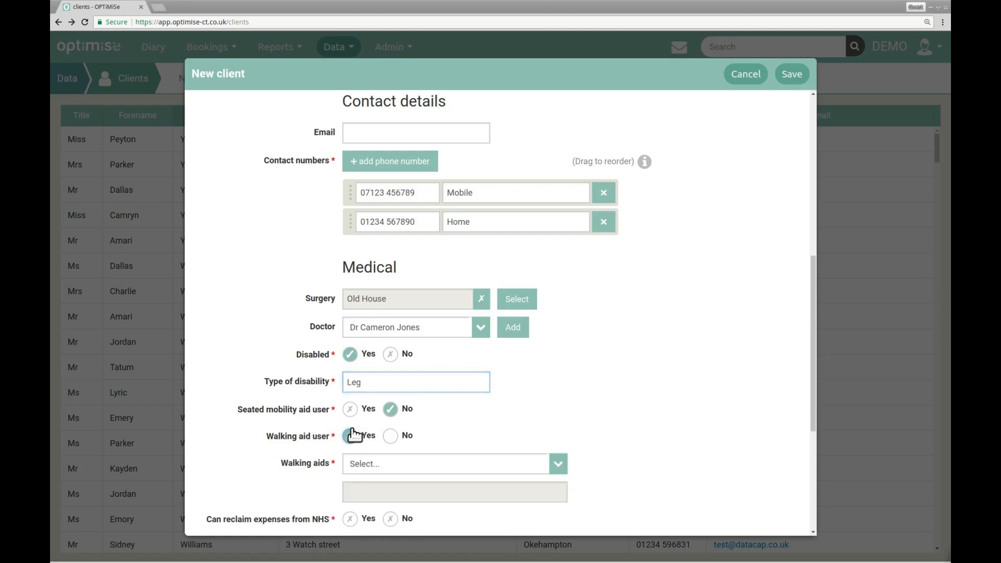
left_click(360, 464)
left_click(365, 504)
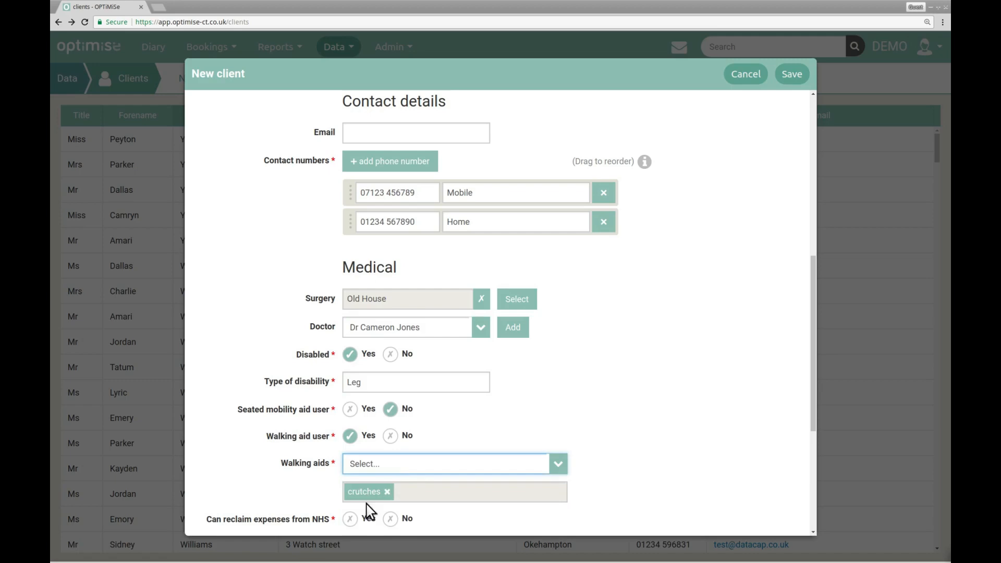
left_click_drag(813, 301, 816, 493)
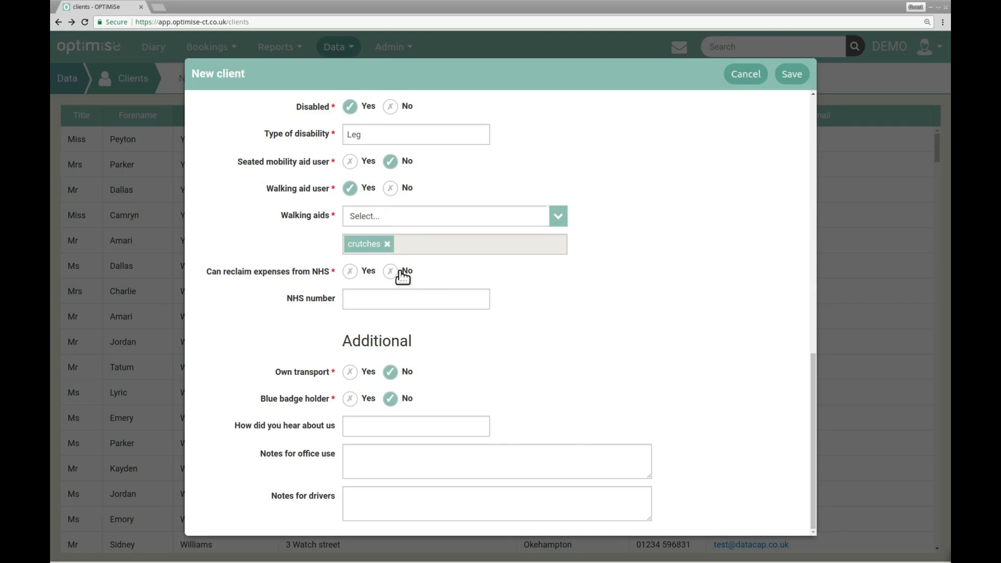
- Set NHS reclaim to No, referral source Relative, and driver note 'Takes a while to get to the door'
left_click(396, 271)
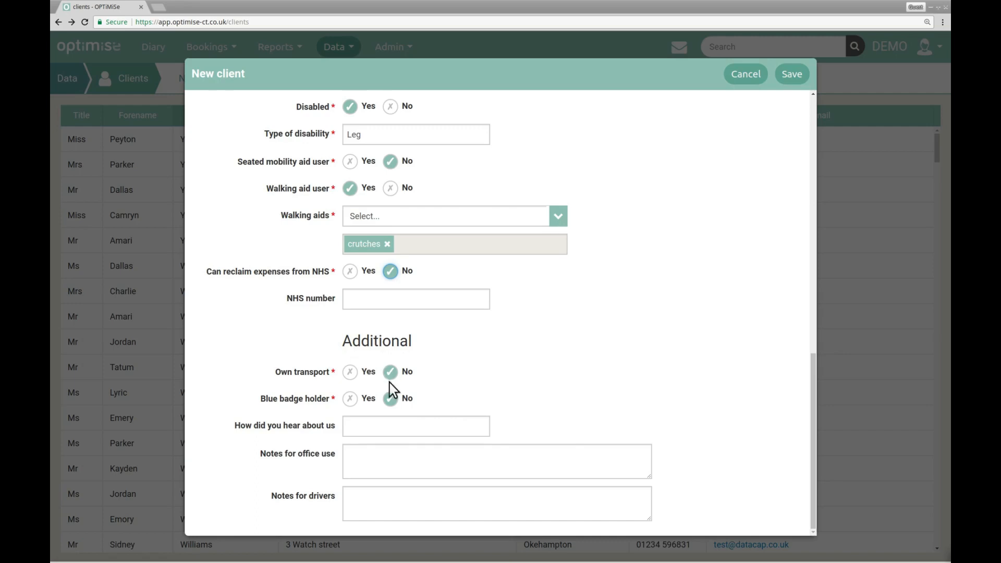
left_click(393, 417)
type("Relative")
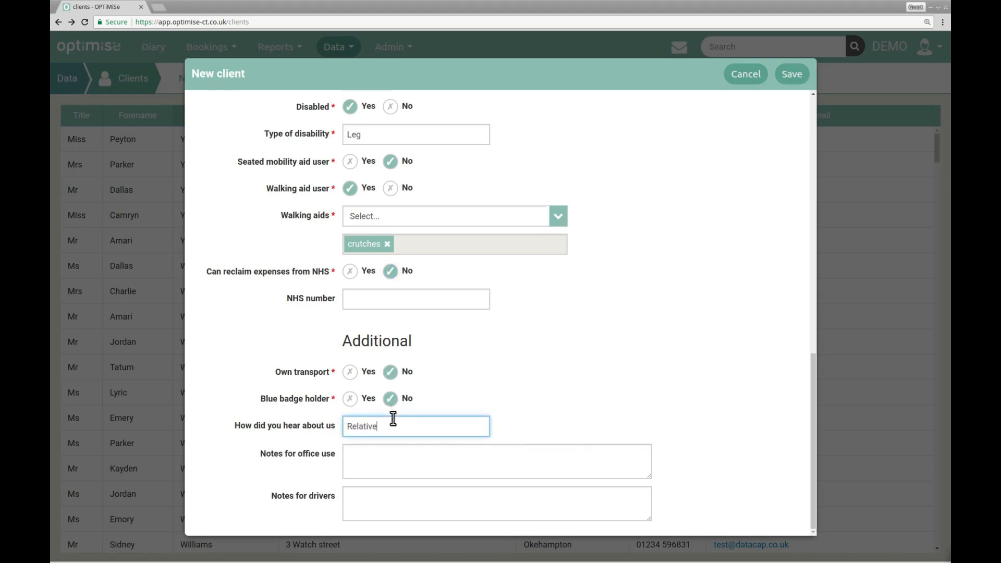
left_click(435, 498)
type("Takes a while t")
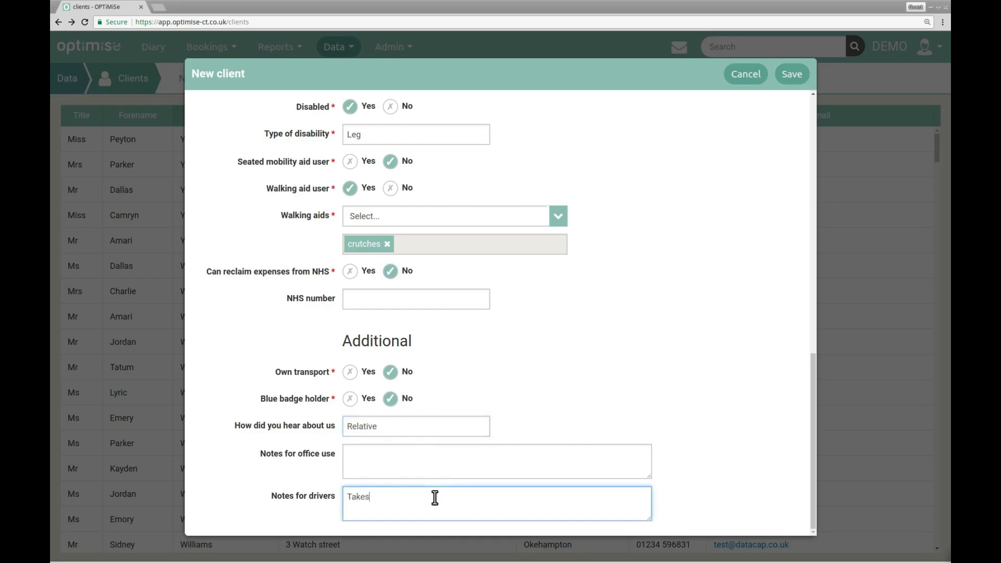
type("o get to the door")
- Save the client, return to the clients list, and reopen the new record from the top
left_click(781, 68)
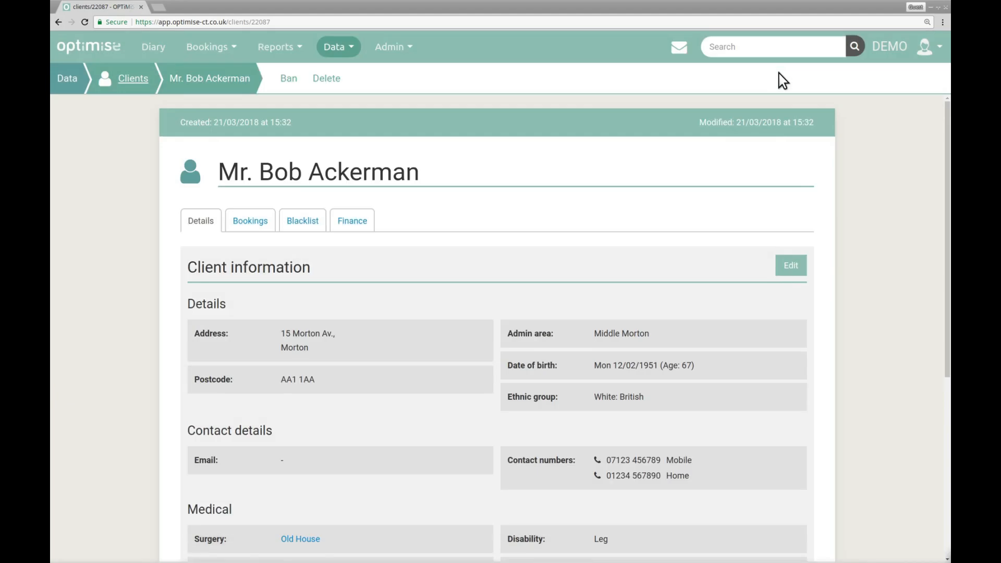
left_click(119, 76)
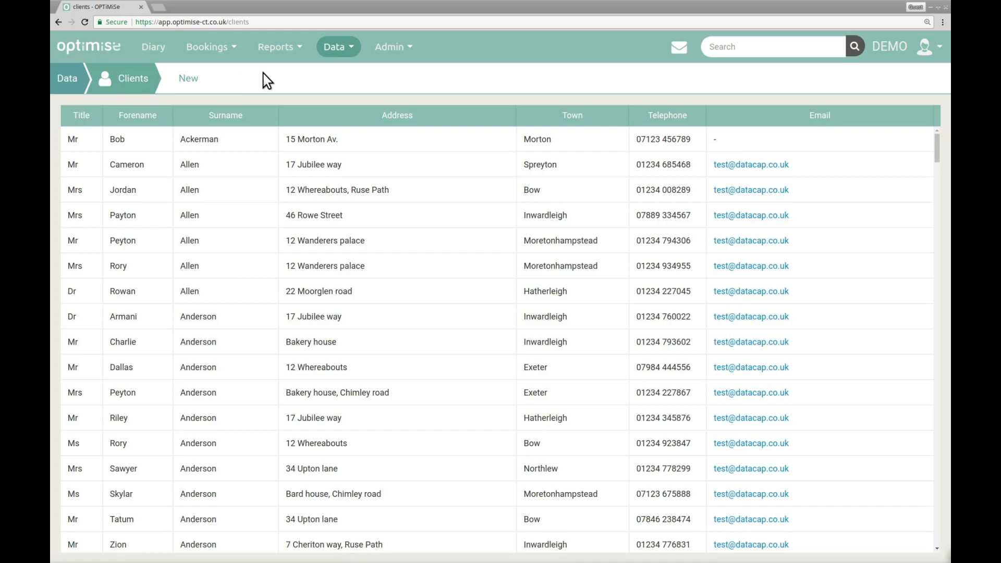
left_click(358, 139)
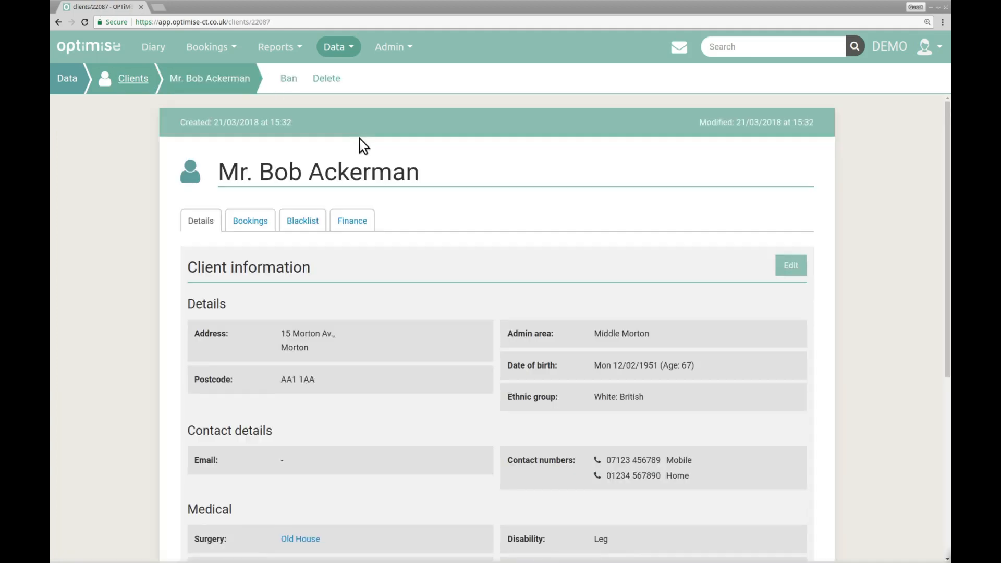